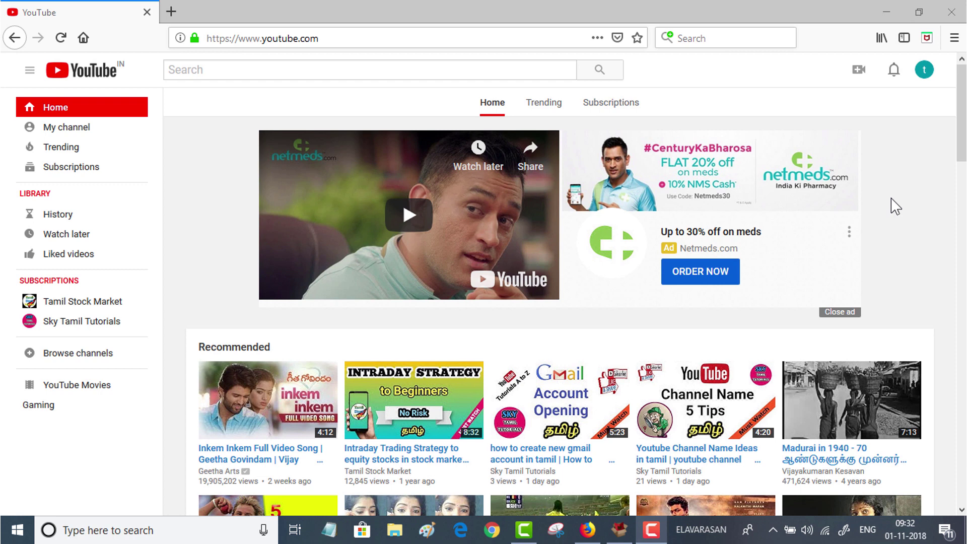
# - Open YouTube Studio for the channel from the account avatar menu
pyautogui.click(880, 262)
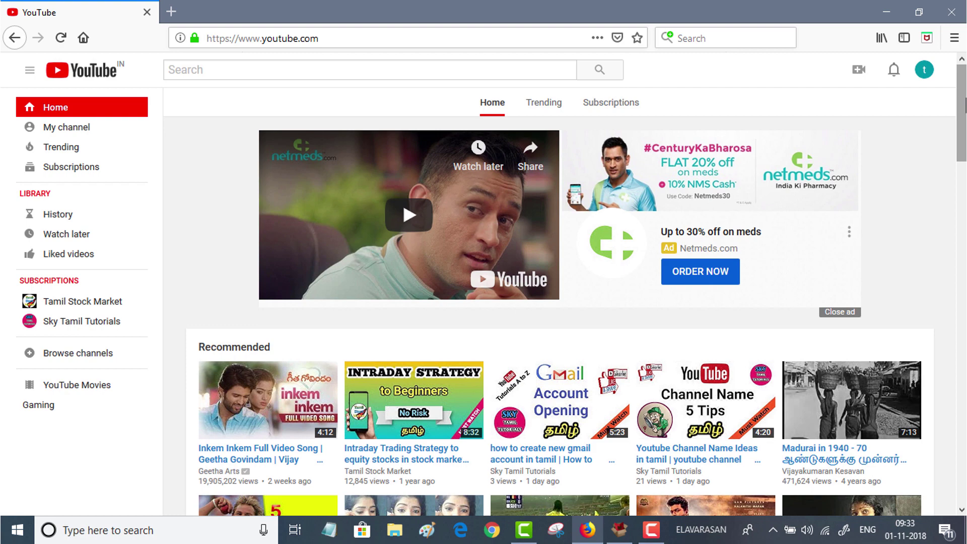
pyautogui.scroll(-9, 962, 103)
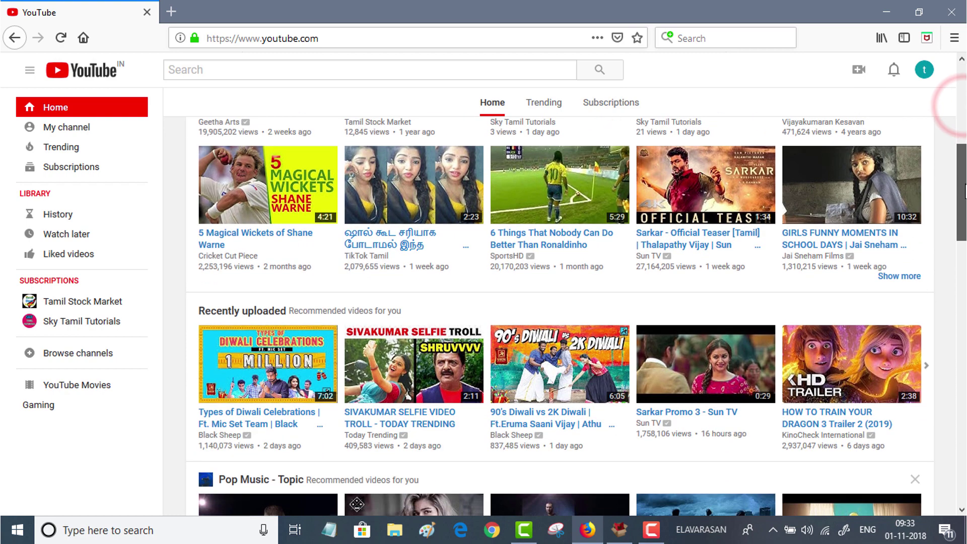
pyautogui.scroll(9, 960, 76)
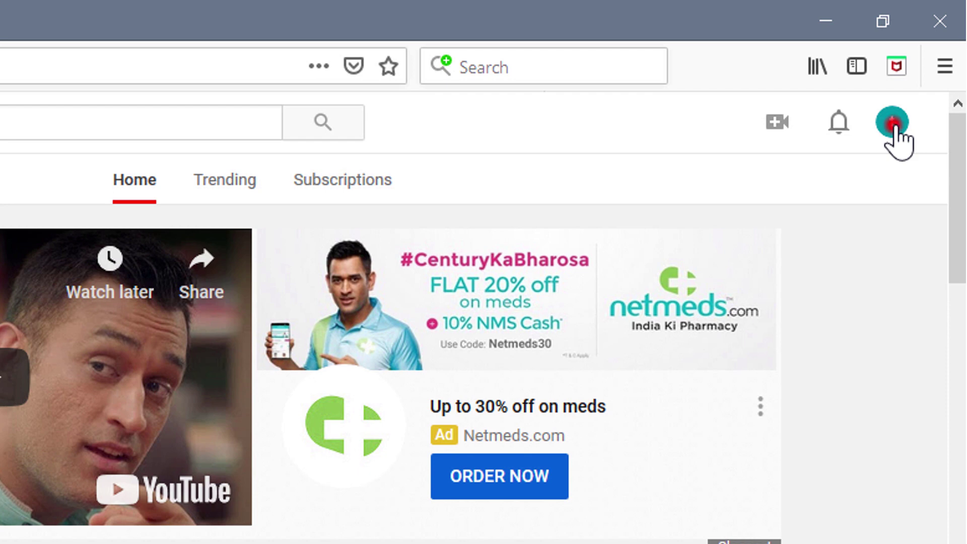
pyautogui.click(893, 123)
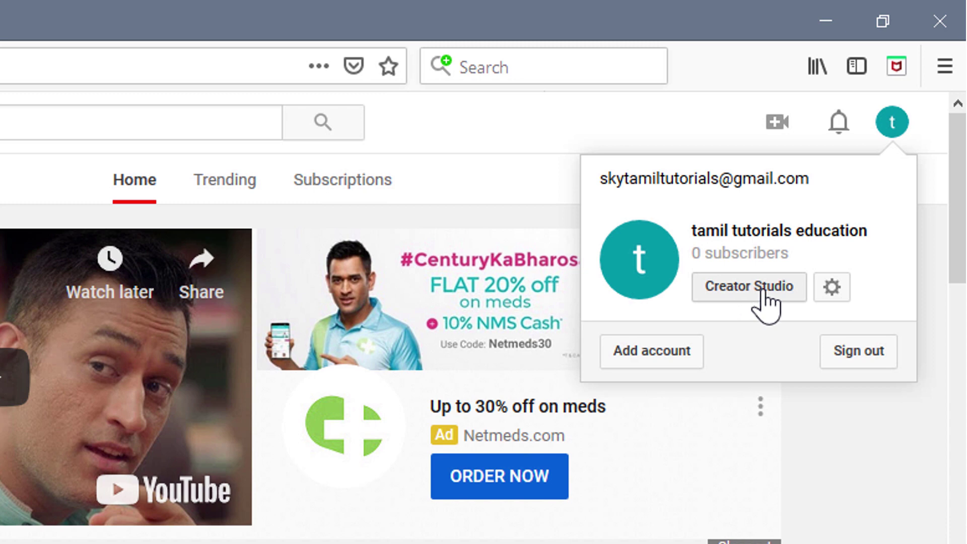
pyautogui.click(760, 288)
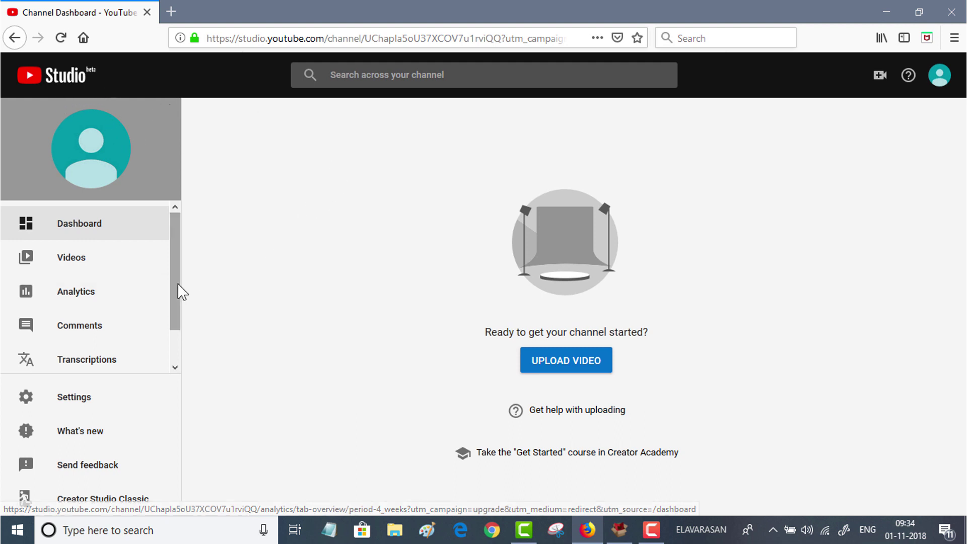
# - Switch to the Creator Studio Classic dashboard from the Studio sidebar
pyautogui.moveTo(177, 283); pyautogui.dragTo(179, 252)
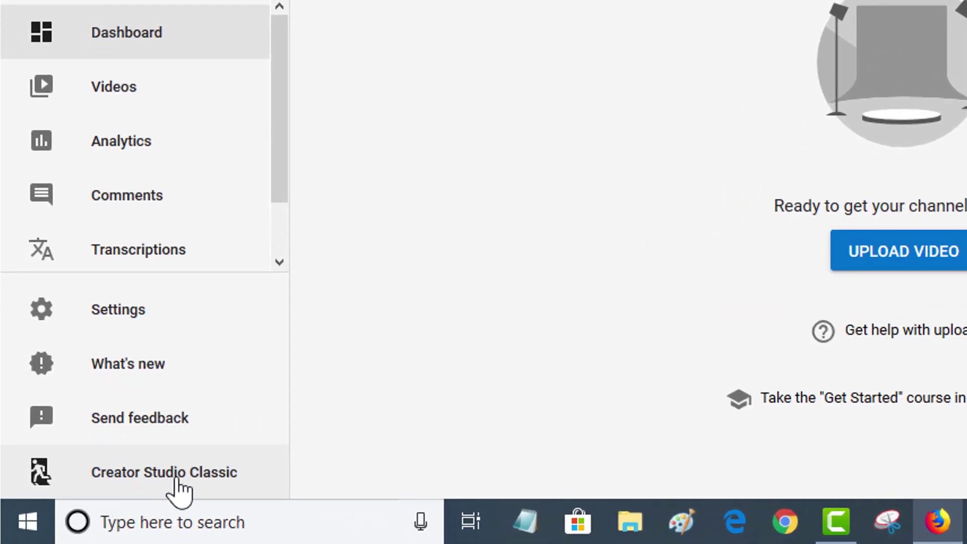
pyautogui.click(208, 478)
pyautogui.moveTo(208, 479); pyautogui.dragTo(220, 482)
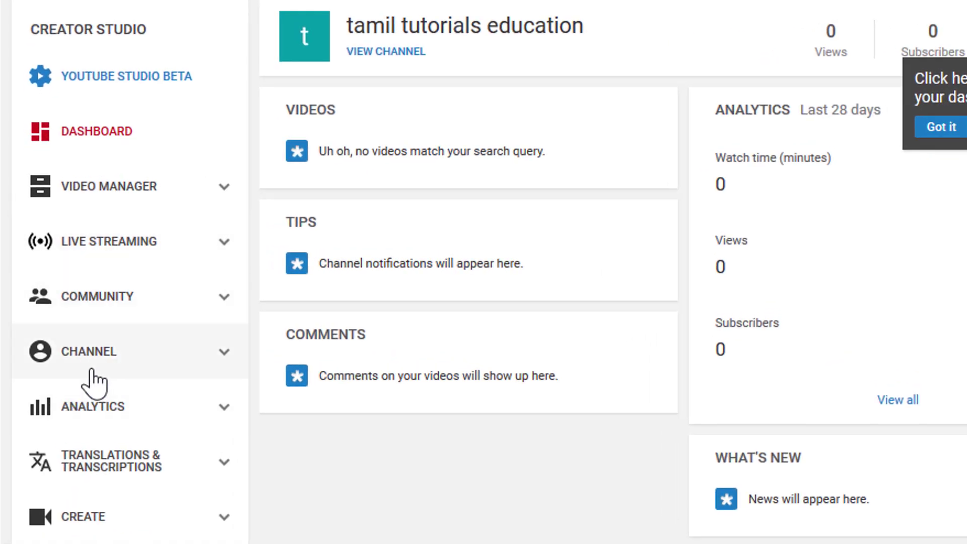
# - Open Channel > Status and features and review the feature cards, including the unverified longer videos and custom thumbnails
pyautogui.click(104, 359)
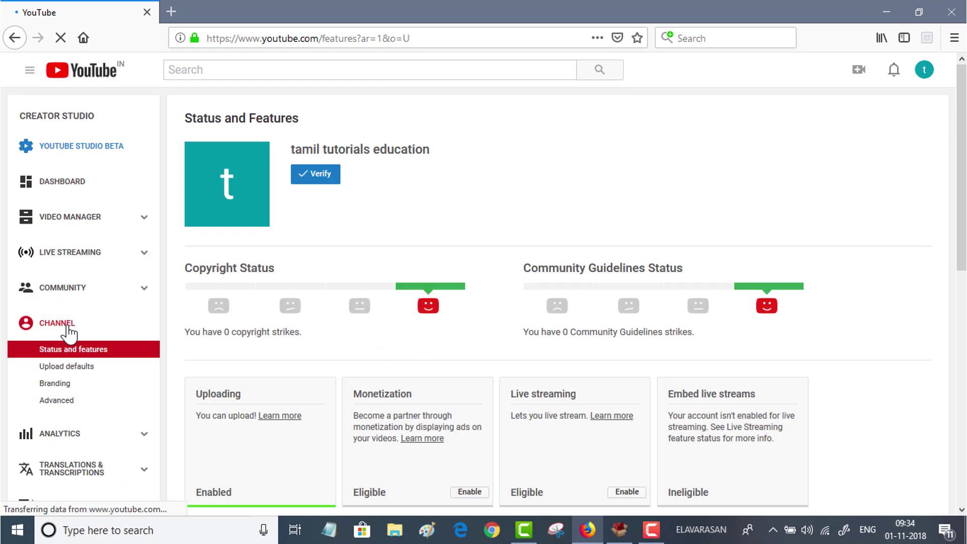
pyautogui.scroll(-3, 697, 159)
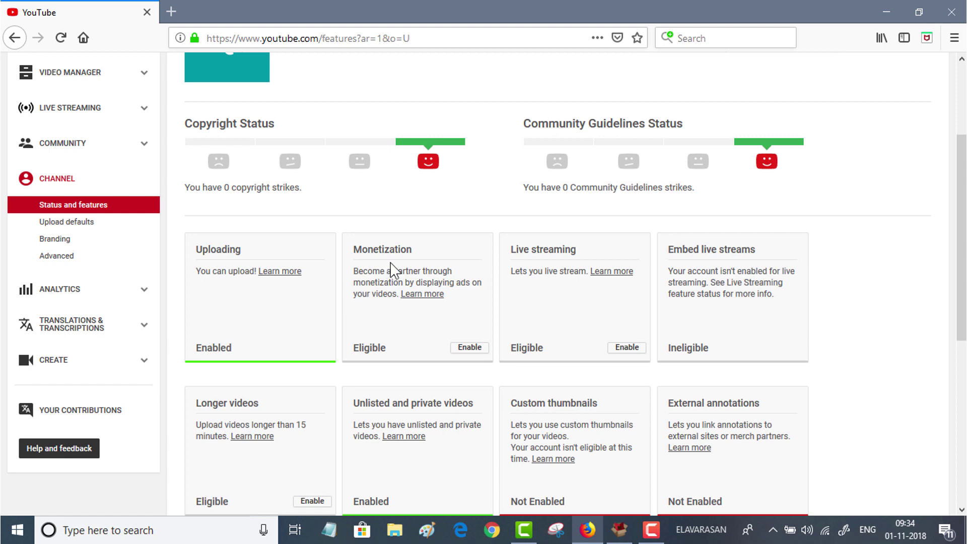
pyautogui.scroll(-5, 589, 291)
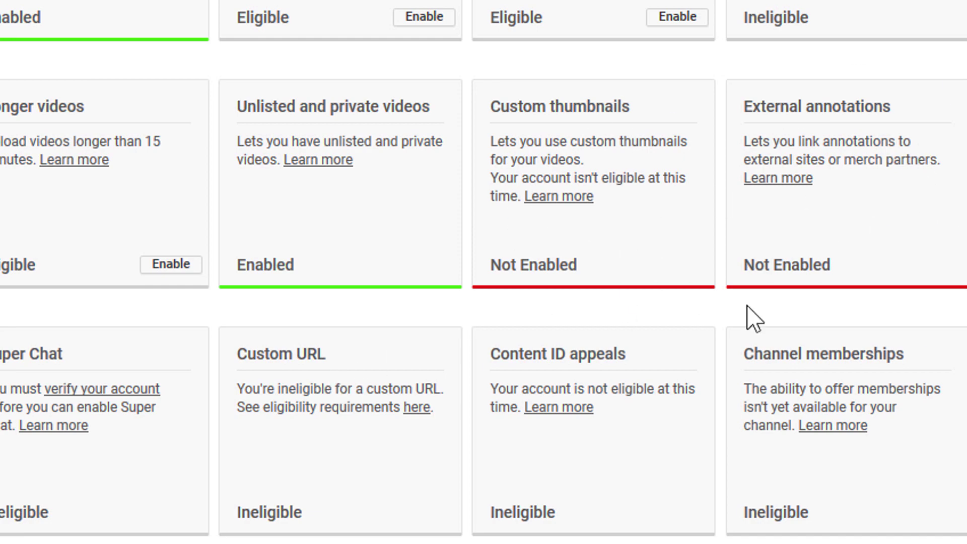
pyautogui.scroll(10, 201, 365)
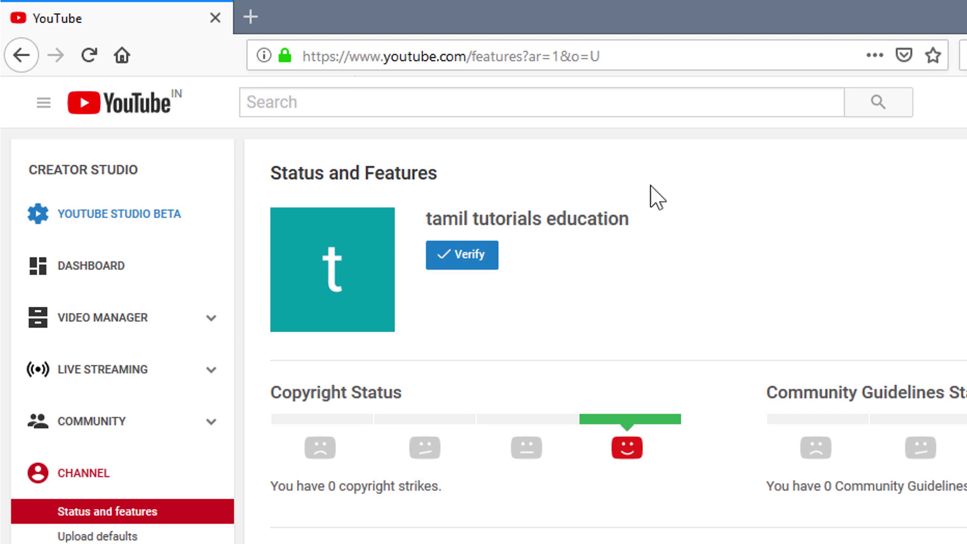
# - Start phone verification and keep India as the country
pyautogui.click(486, 262)
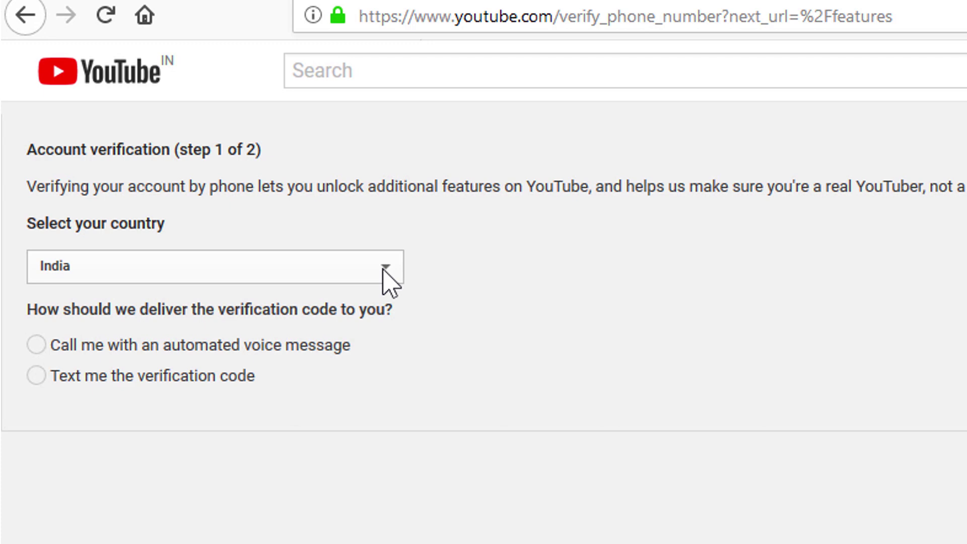
pyautogui.click(384, 268)
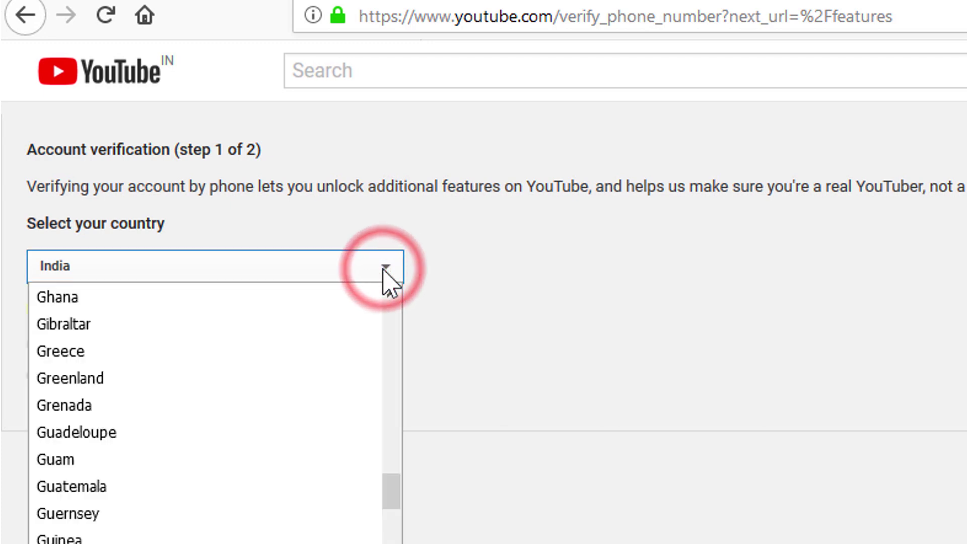
pyautogui.scroll(2, 244, 532)
pyautogui.scroll(-3, 241, 532)
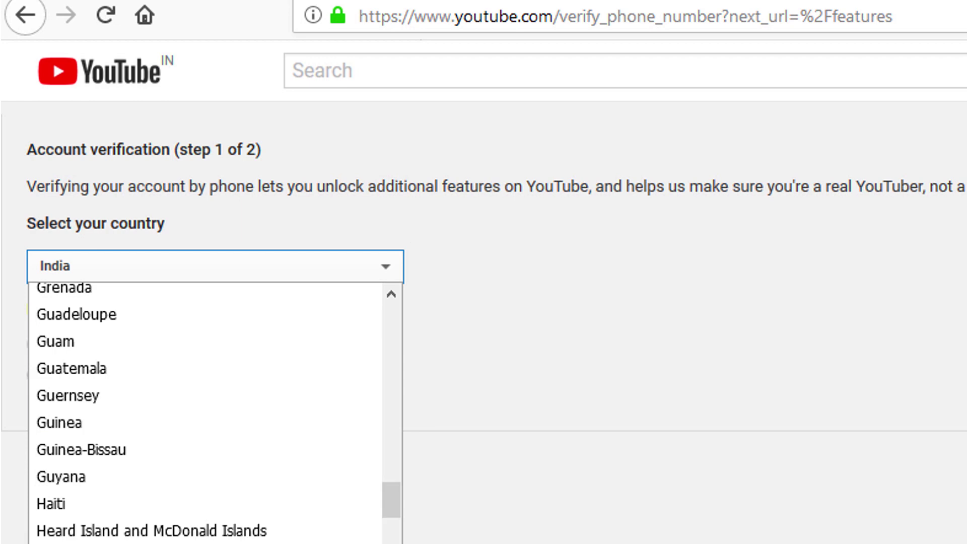
pyautogui.click(741, 336)
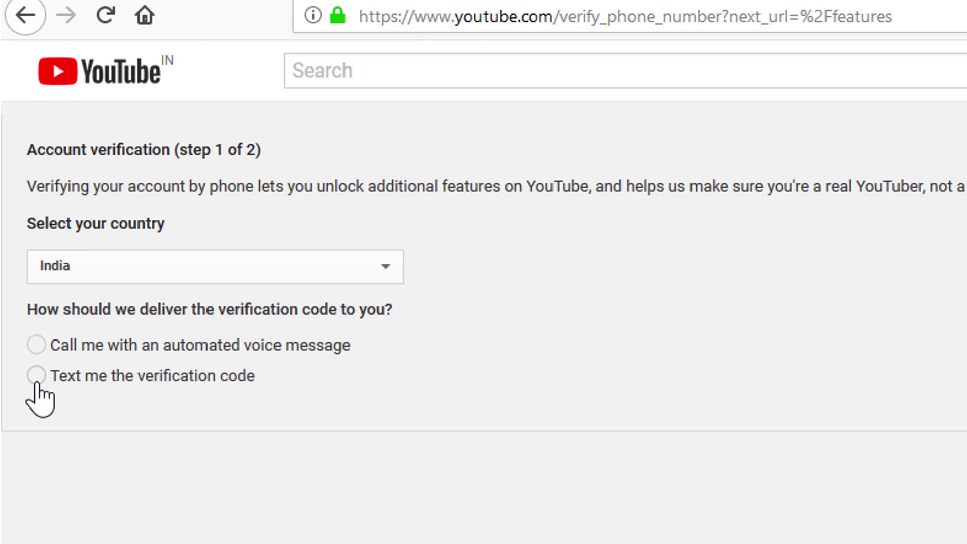
# - Choose text-message delivery, paste in the phone number, and submit it
pyautogui.click(37, 384)
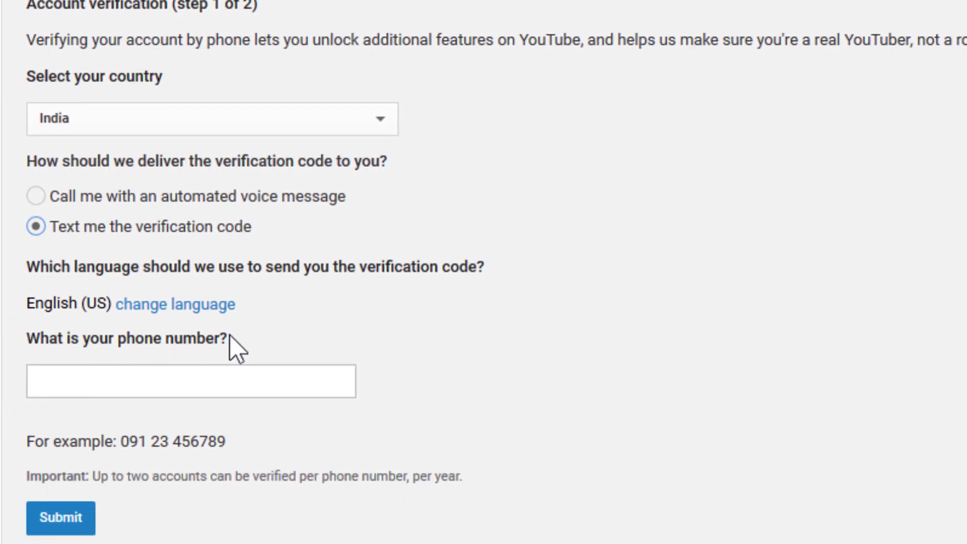
pyautogui.click(191, 384)
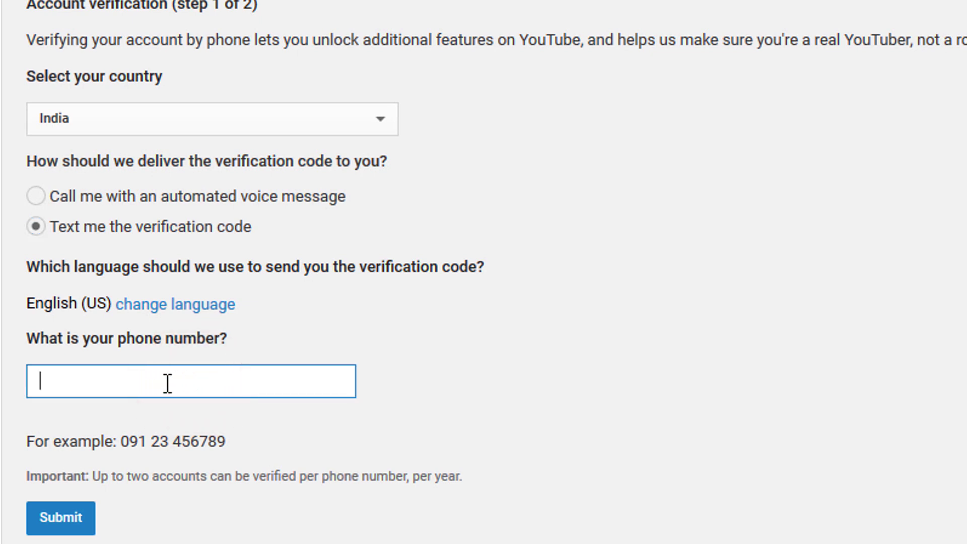
pyautogui.click(200, 304)
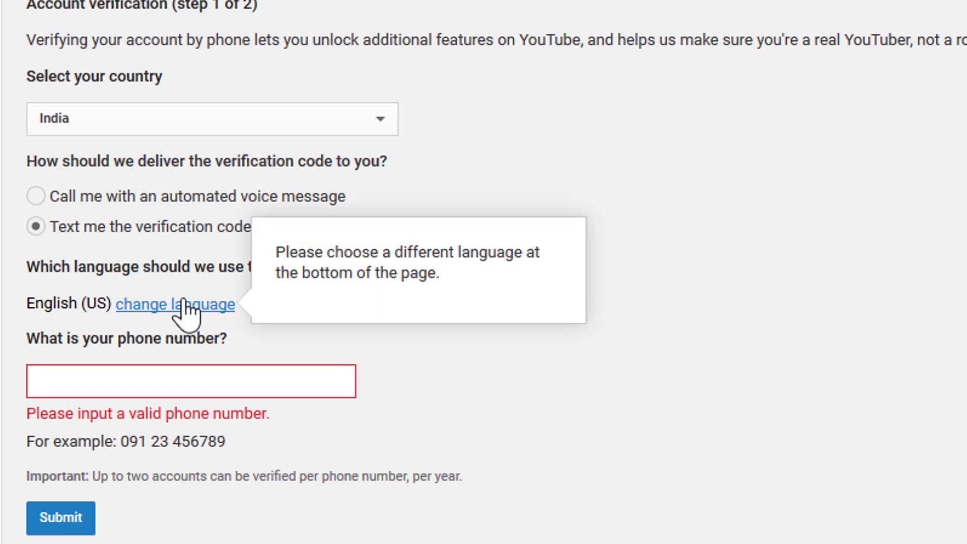
pyautogui.click(129, 382)
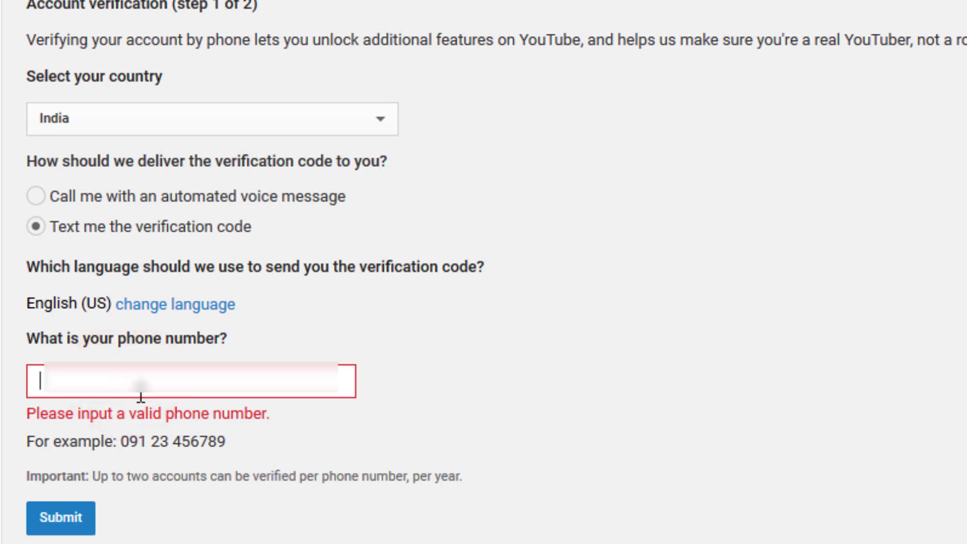
pyautogui.hotkey('ctrl', 'v')
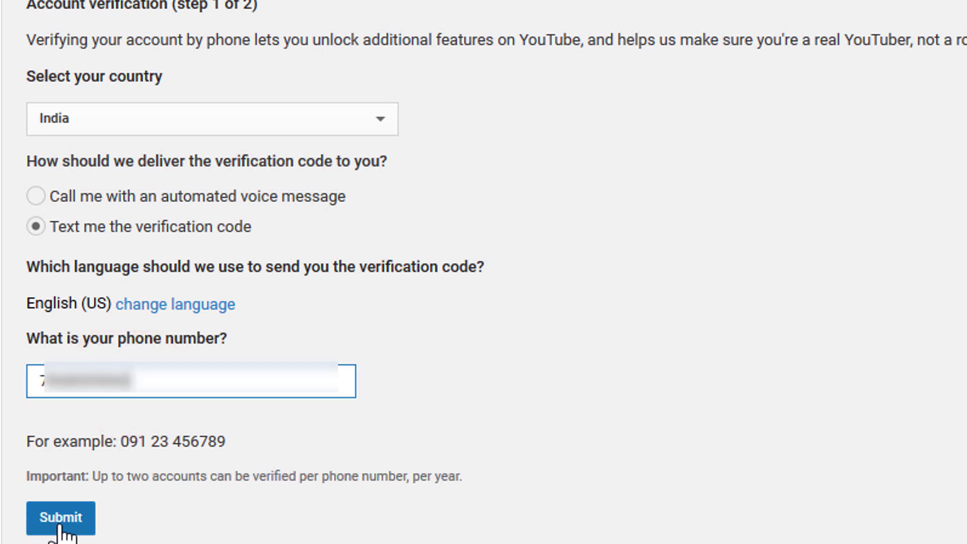
pyautogui.click(63, 524)
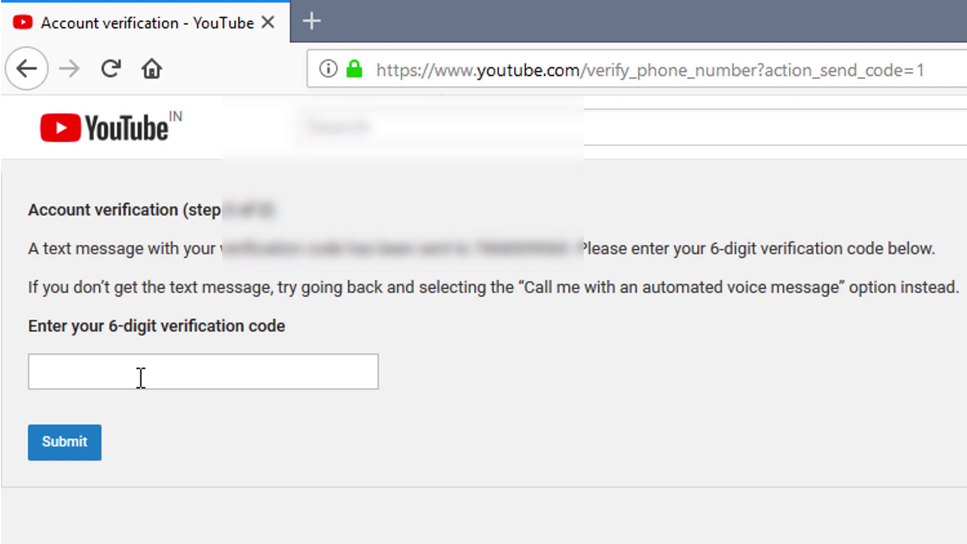
# - Enter the texted 6-digit verification code, submit it, and continue back to Status and features
pyautogui.click(141, 378)
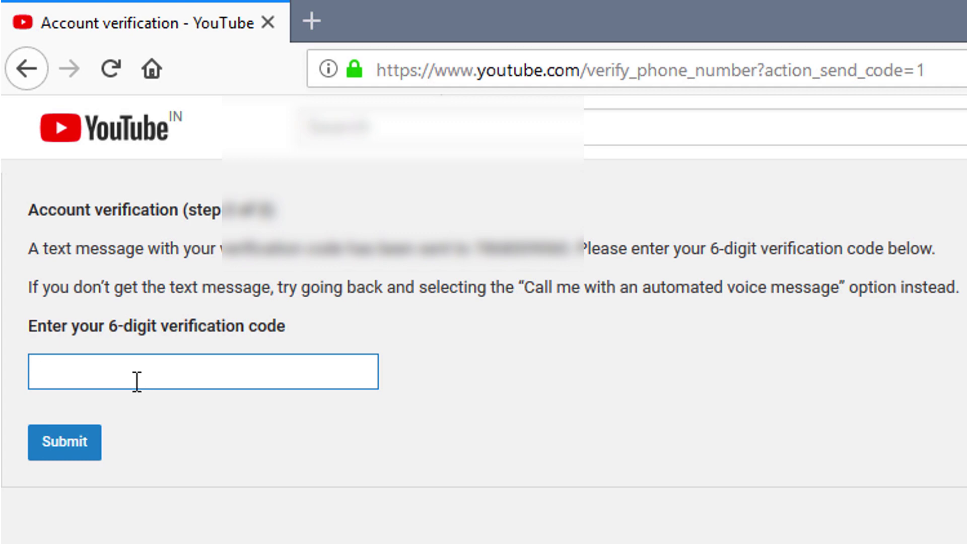
pyautogui.click(137, 381)
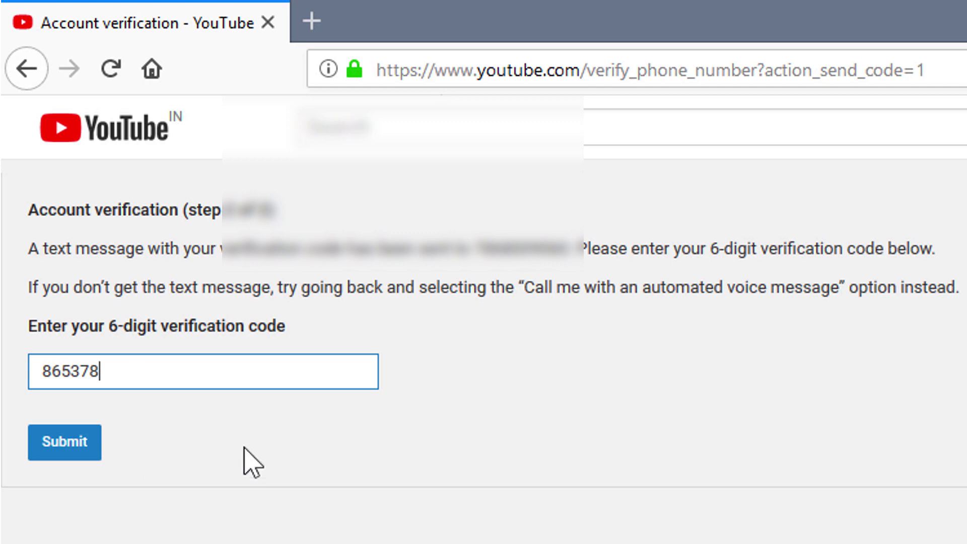
pyautogui.click(83, 456)
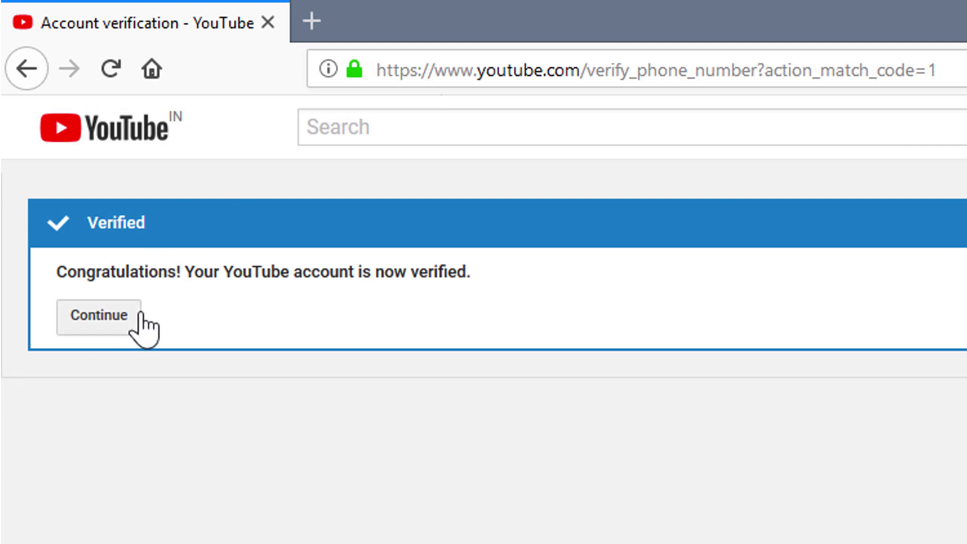
pyautogui.click(120, 312)
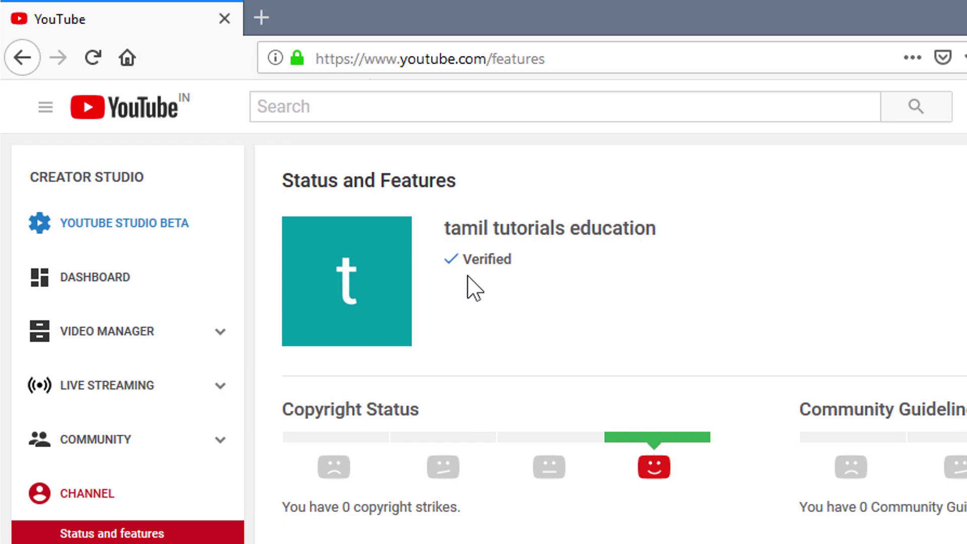
pyautogui.scroll(-5, 713, 274)
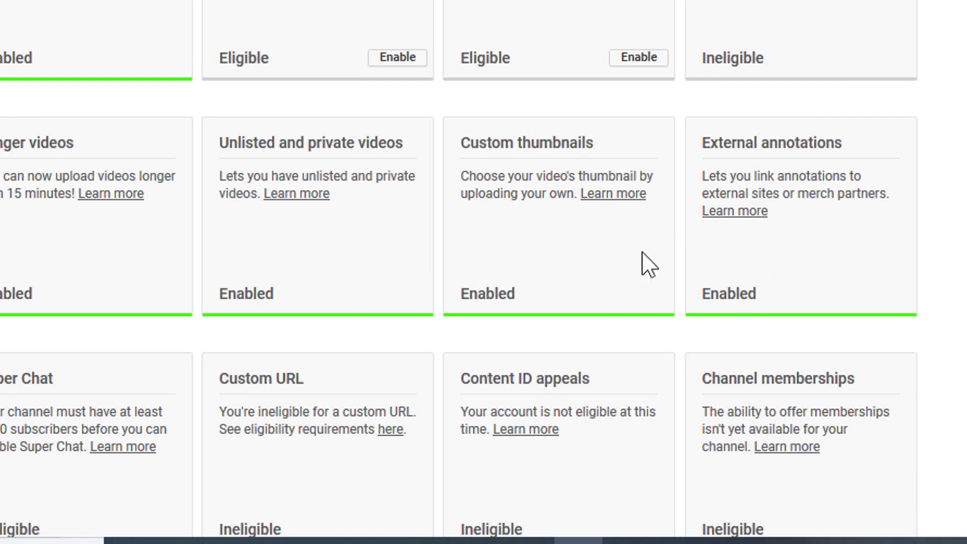
pyautogui.scroll(-5, 648, 263)
pyautogui.scroll(6, 459, 339)
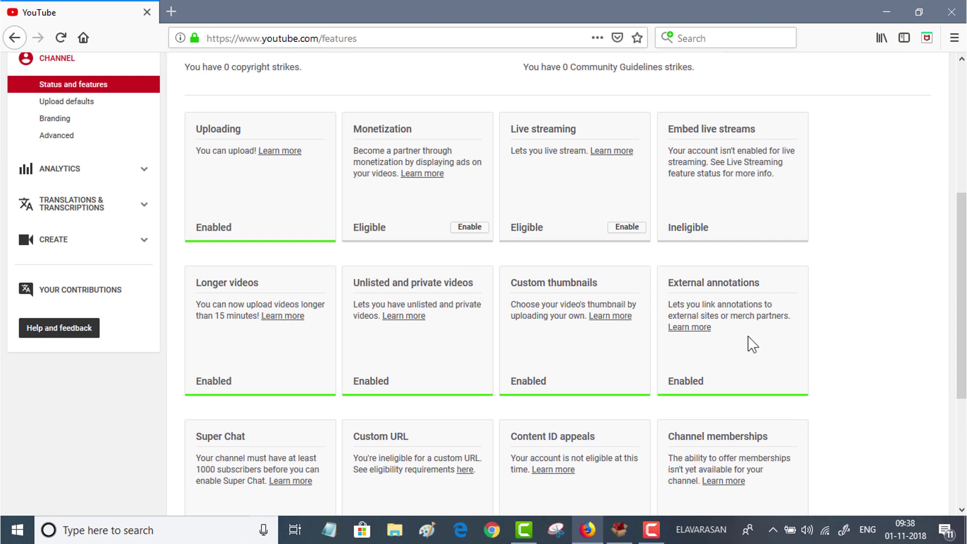
pyautogui.scroll(4, 525, 314)
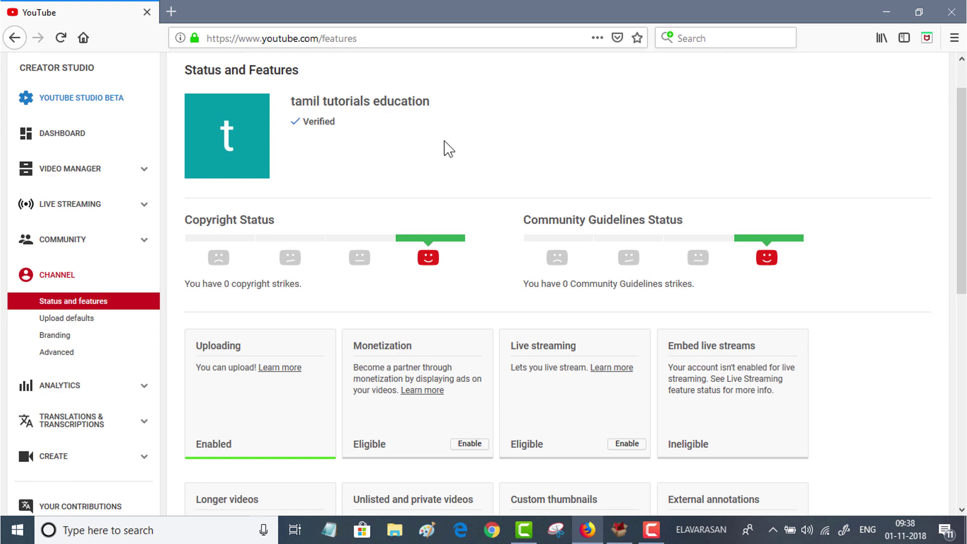
pyautogui.scroll(-2, 552, 145)
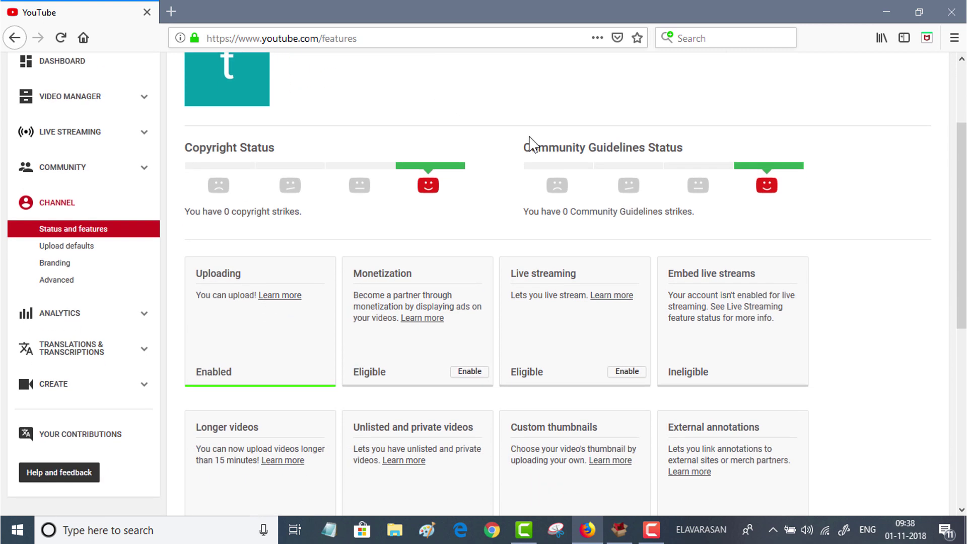
pyautogui.scroll(2, 897, 282)
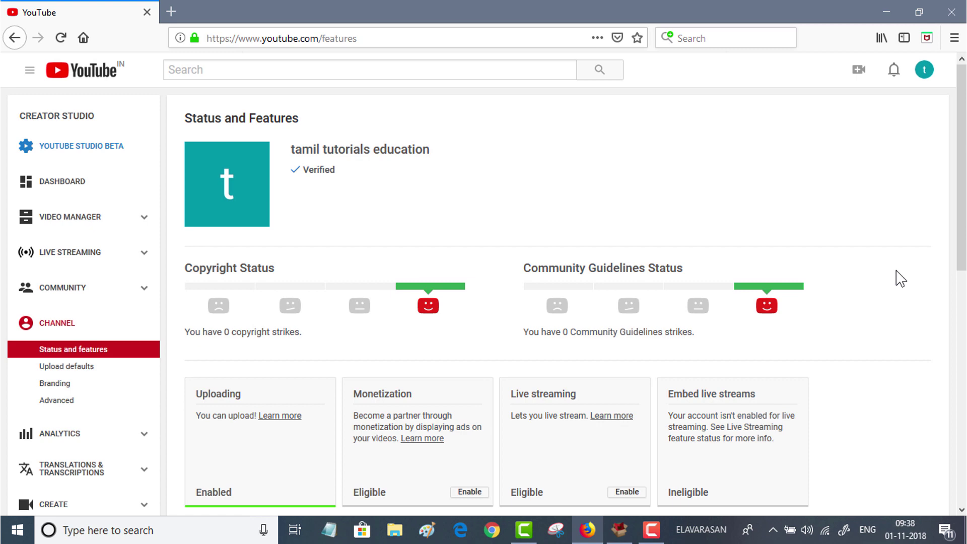
pyautogui.scroll(-3, 901, 279)
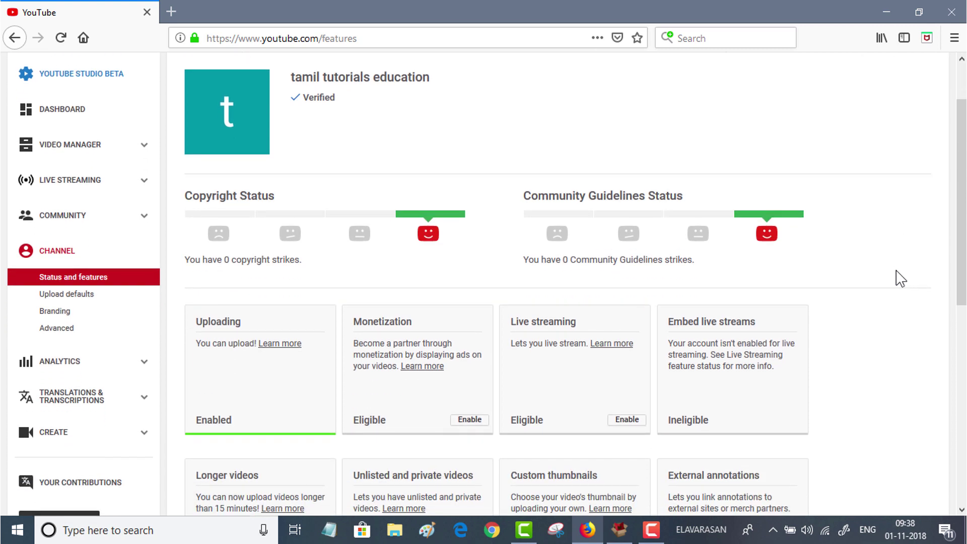
pyautogui.scroll(-2, 902, 279)
pyautogui.scroll(5, 902, 278)
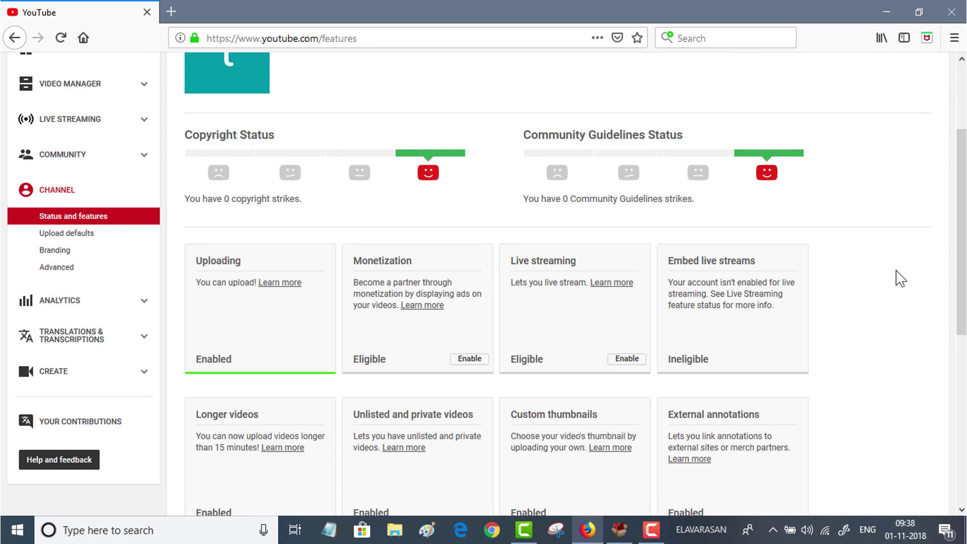